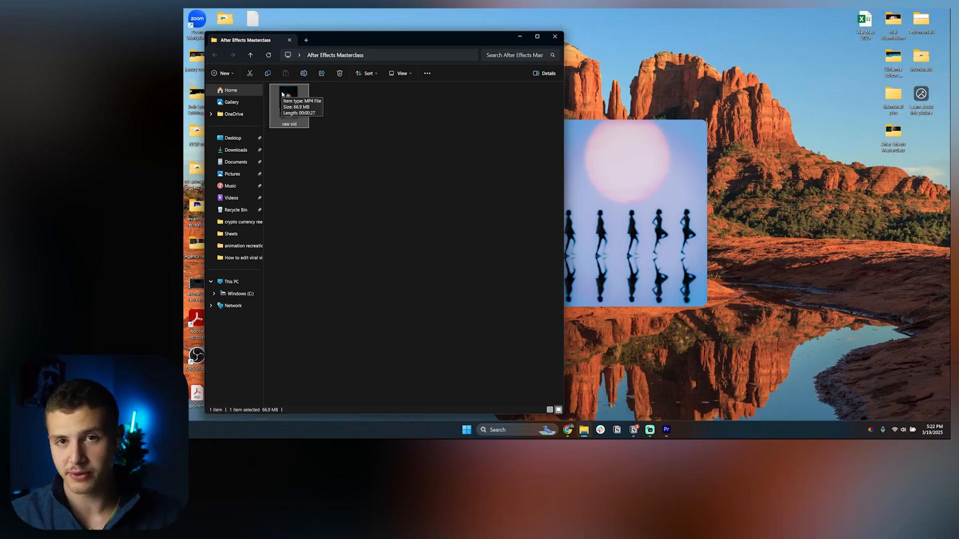
Create a Premiere Pro project named "After Effects Basicvs" without importing media, and dock the Project panel beside the timeline.
left_click(350, 131)
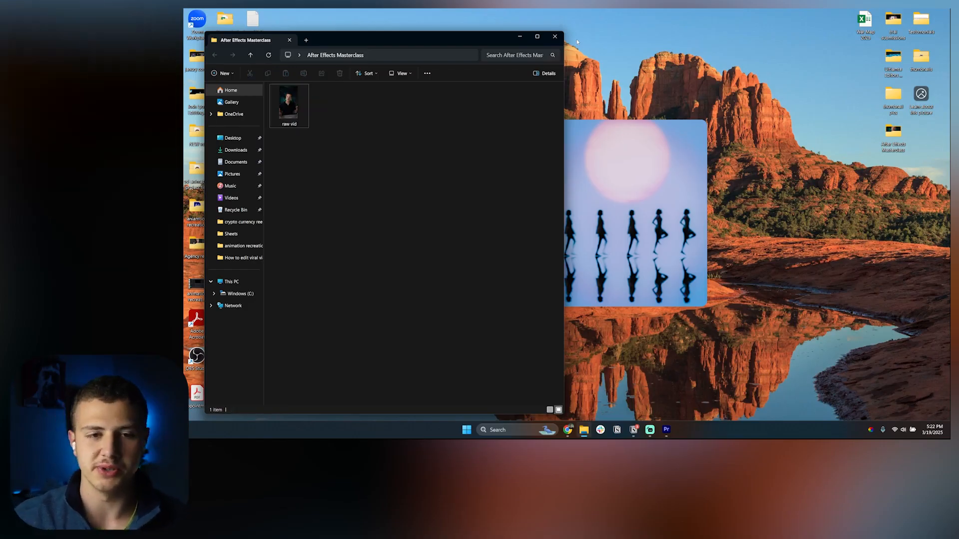
left_click(557, 36)
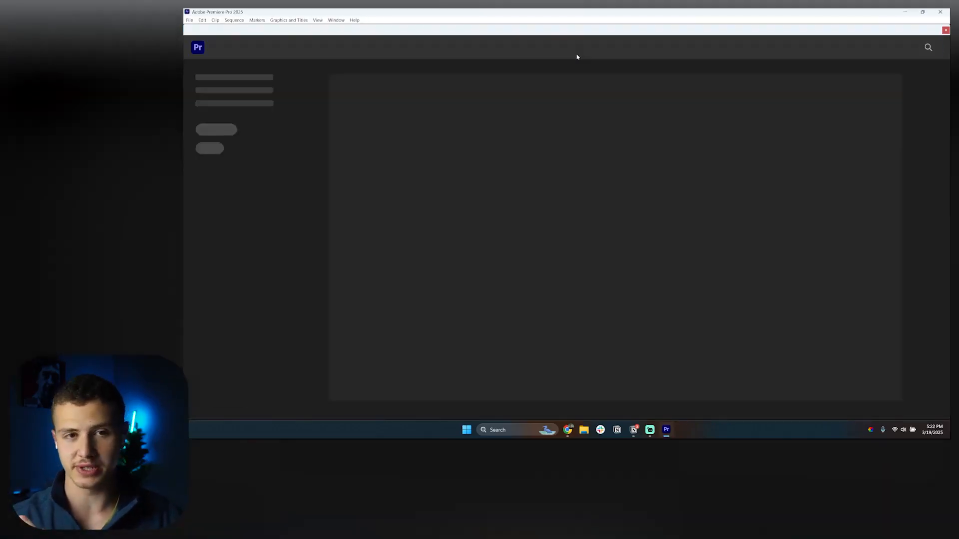
left_click(203, 80)
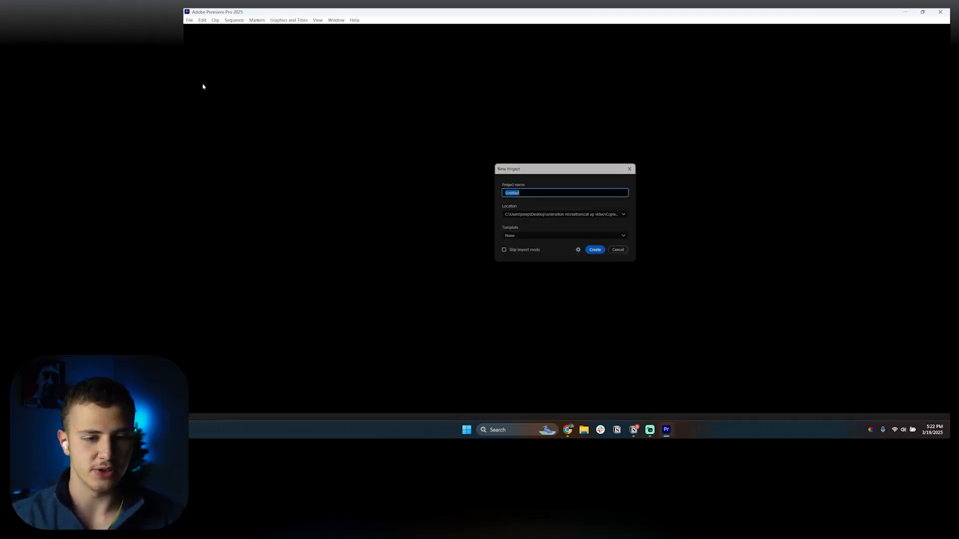
type("After")
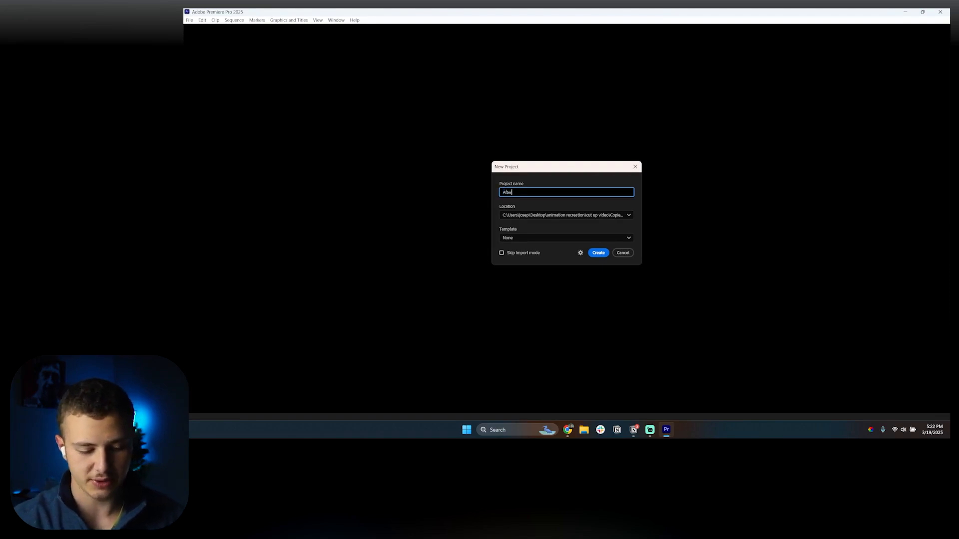
type(" Effects Basicvs")
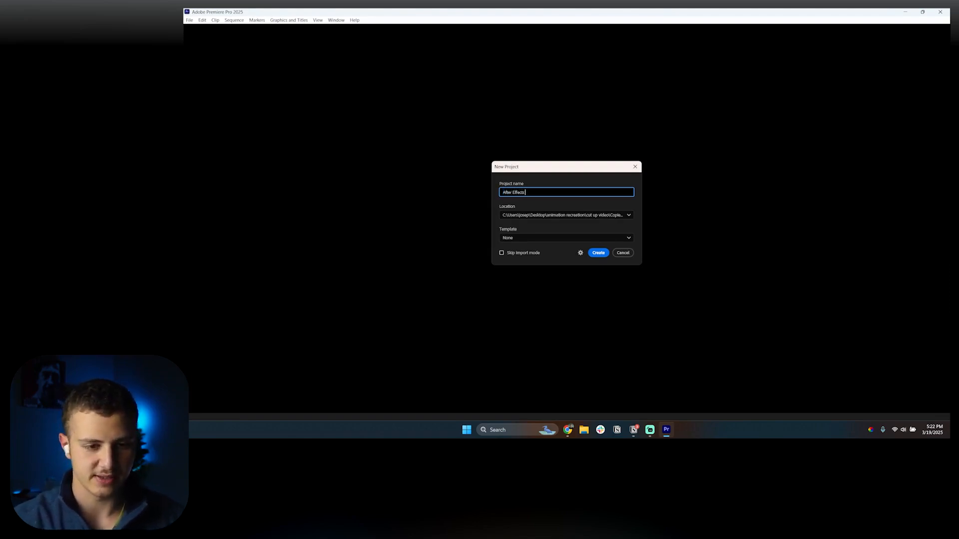
key("Return")
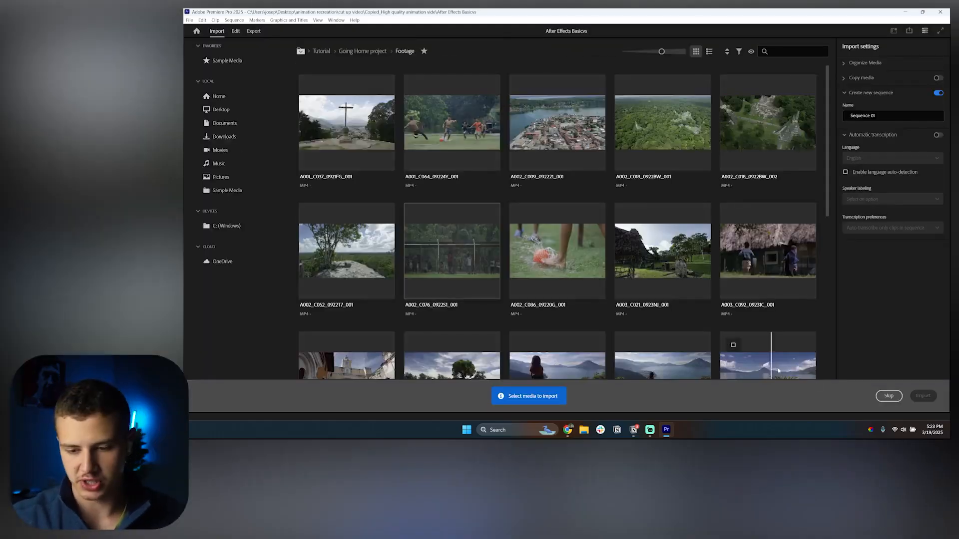
left_click(889, 397)
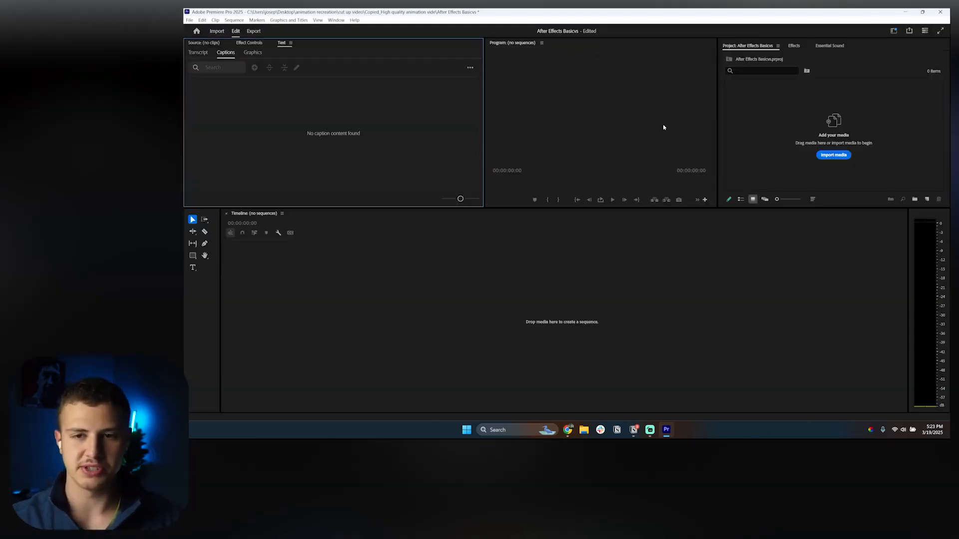
left_click_drag(745, 46, 337, 257)
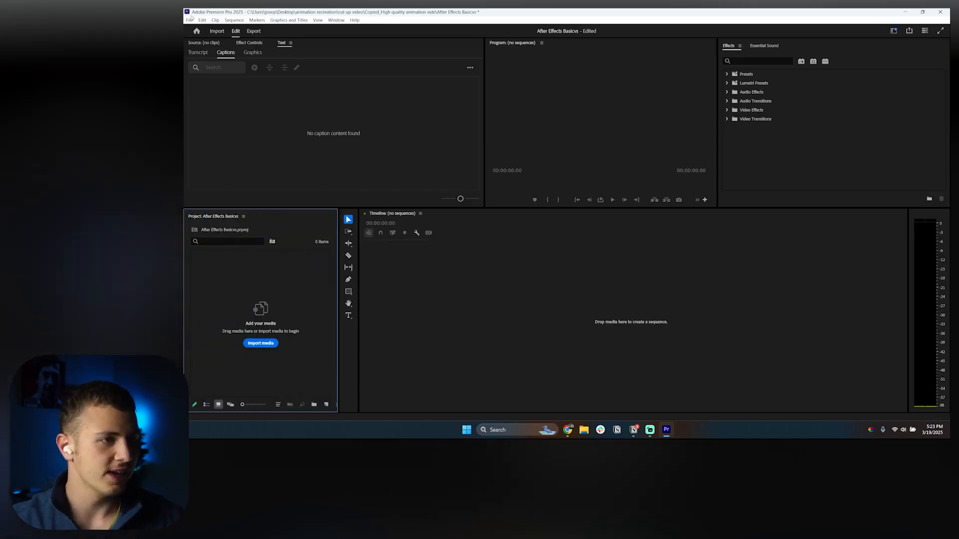
Create a new empty sequence with the default settings.
left_click(190, 20)
mouse_move(200, 28)
left_click(319, 51)
left_click(487, 177)
key("Return")
Import raw vid from the Desktop's After Effects Masterclass folder and place it on the empty sequence.
left_click(584, 430)
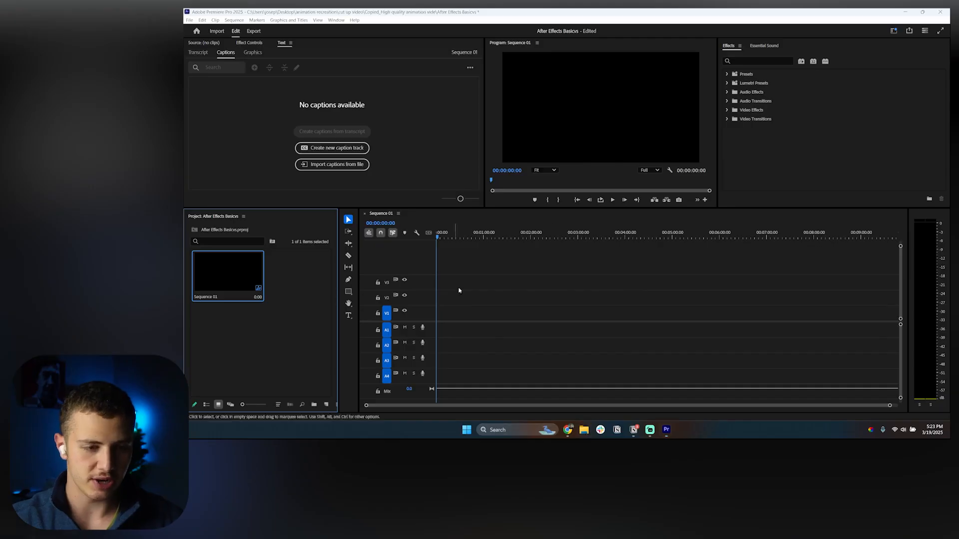
left_click(233, 138)
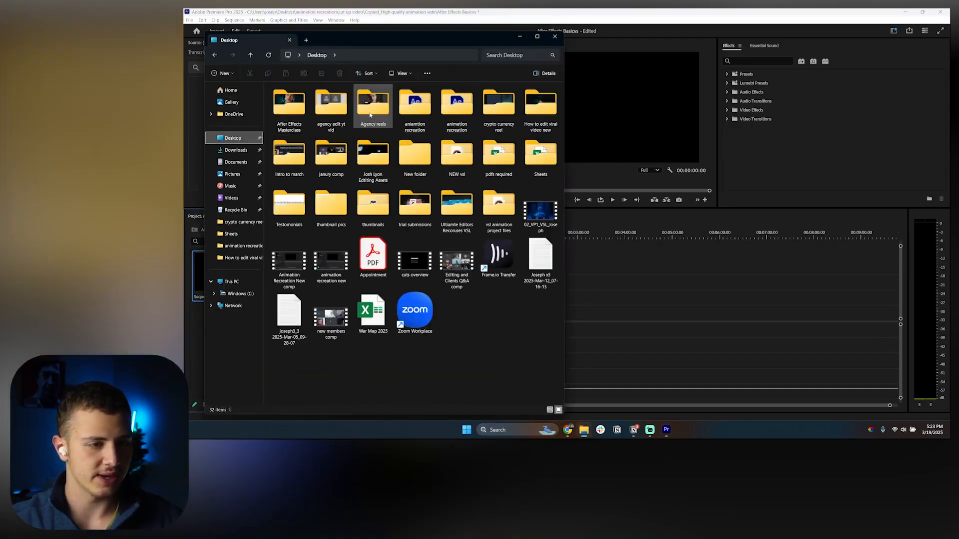
double_click(290, 106)
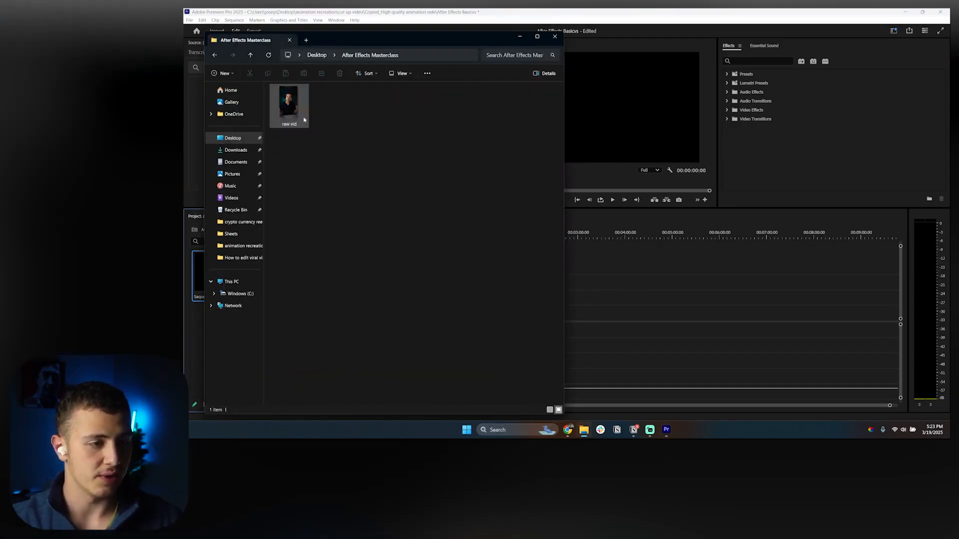
left_click_drag(350, 40, 616, 40)
left_click_drag(560, 100, 278, 328)
left_click_drag(295, 272, 449, 314)
left_click(618, 248)
Delete the sequence and the imported raw vid footage from the project.
left_click(278, 306)
left_click_drag(323, 325, 216, 273)
key("Delete")
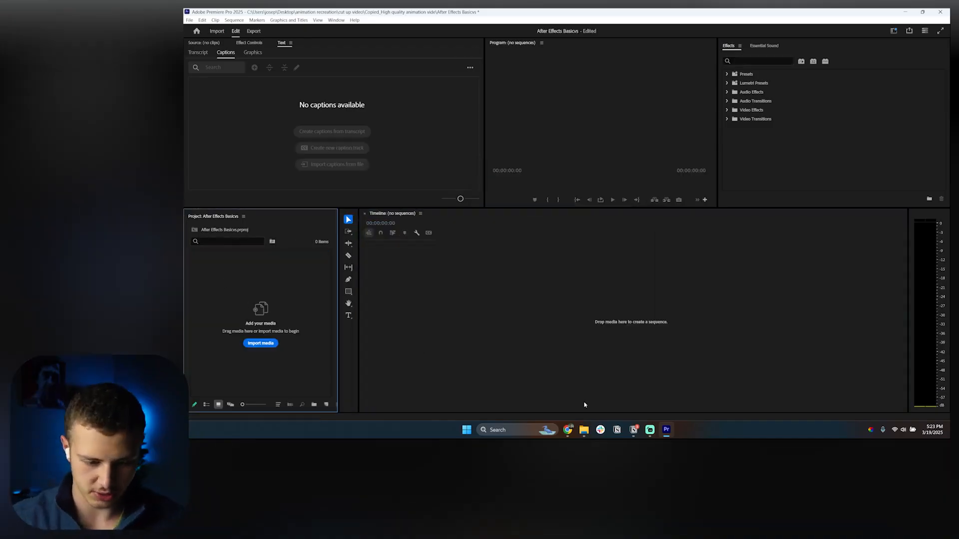
Bring raw vid from the After Effects Masterclass folder into the empty project and create a matching sequence from it.
left_click(584, 429)
left_click_drag(559, 124, 321, 336)
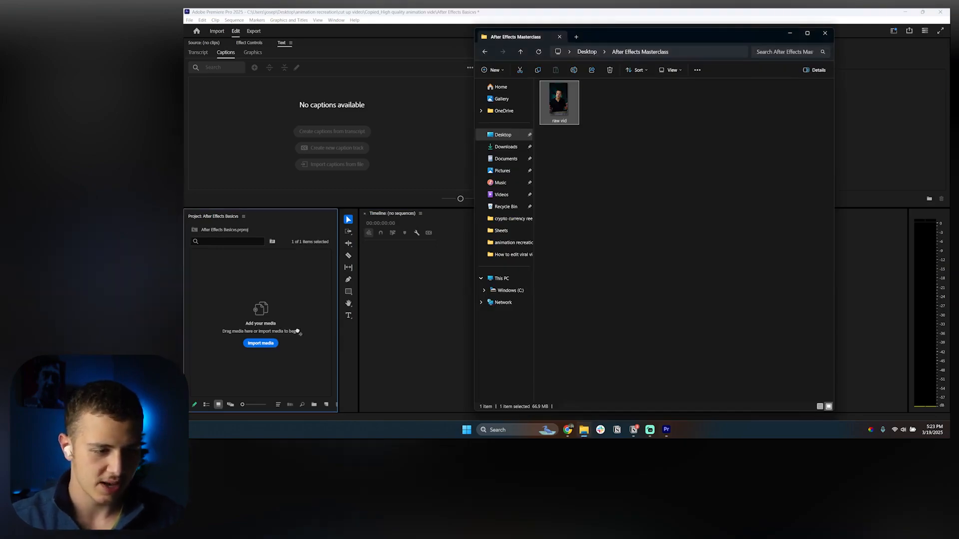
left_click(467, 279)
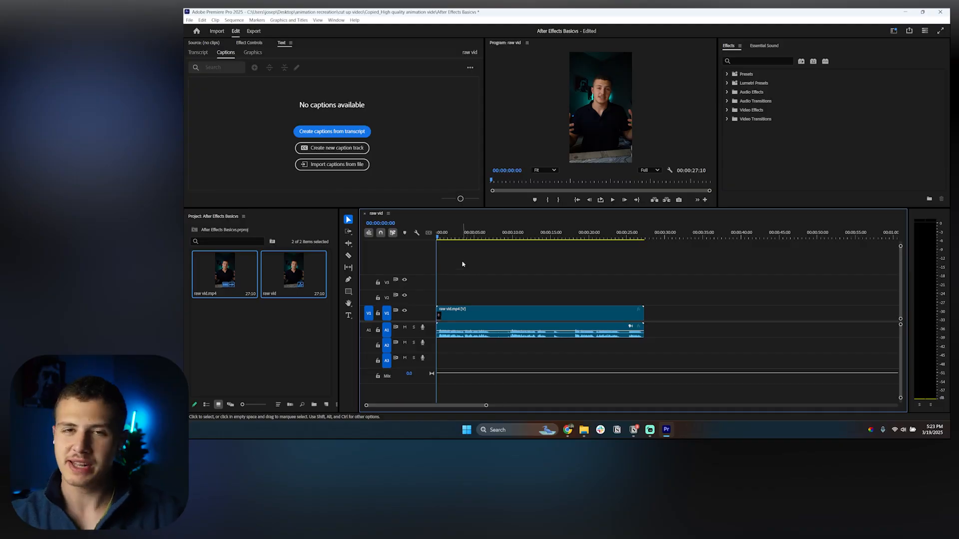
Trim the start and end of the raw vid clip, closing the gap at the start, to a length of 26:19.
key("equal")
key("equal")
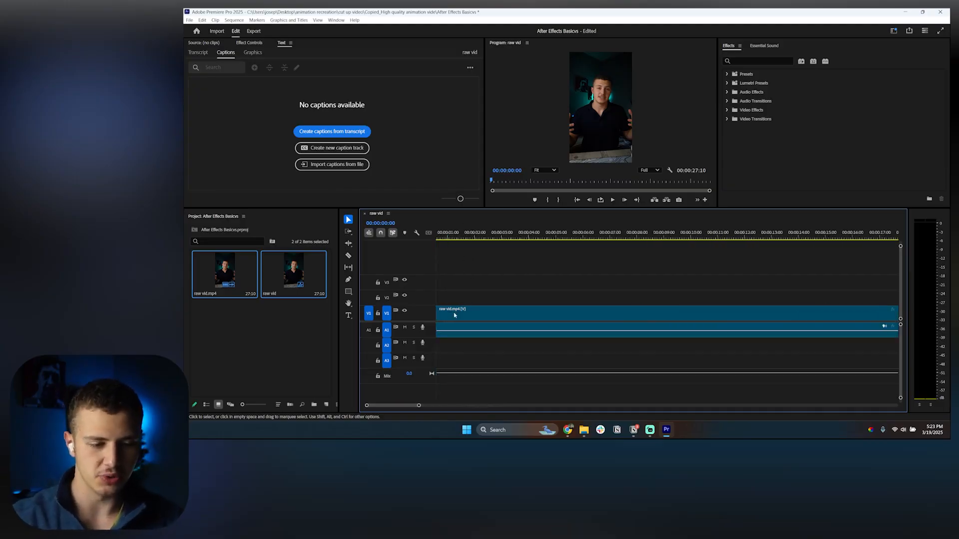
left_click_drag(439, 315, 465, 316)
left_click(460, 300)
key("minus")
scroll(665, 317, "right", 3)
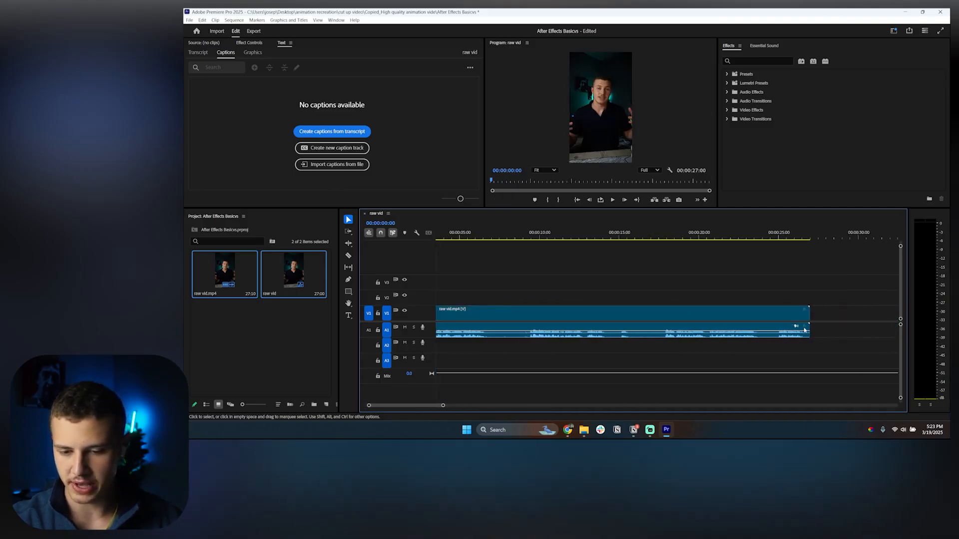
left_click_drag(811, 318, 805, 319)
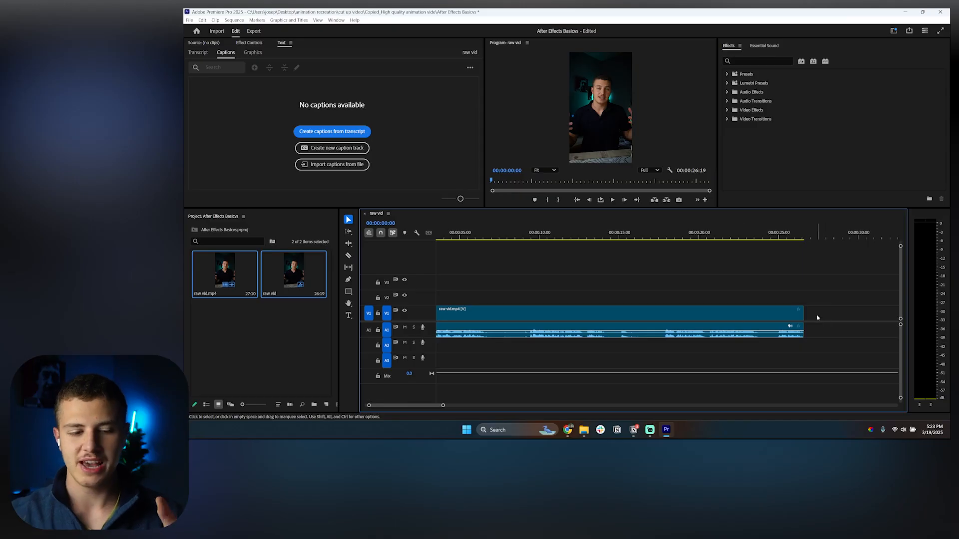
Shorten the raw vid clip on the timeline to 6 seconds 26 frames.
scroll(660, 324, "left", 2)
left_click_drag(554, 289, 615, 338)
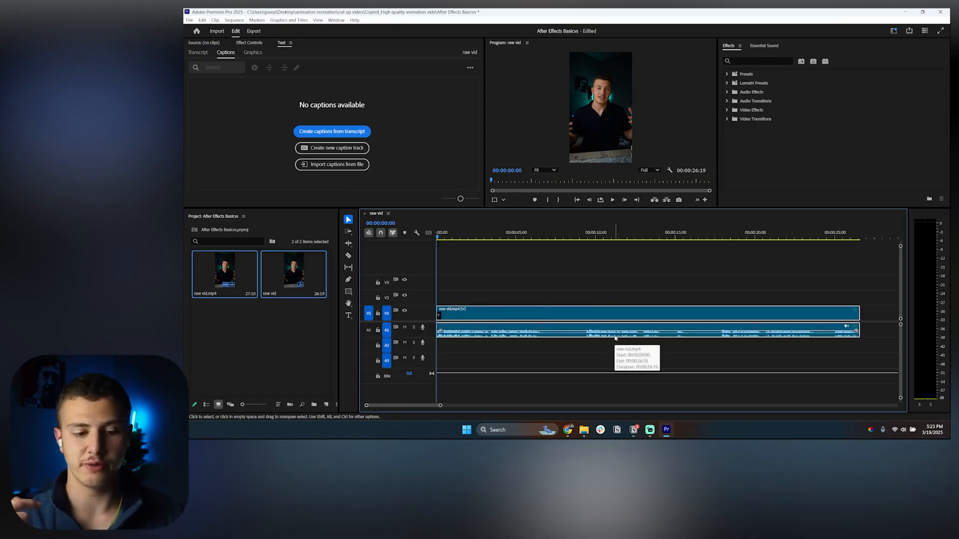
left_click_drag(857, 315, 544, 311)
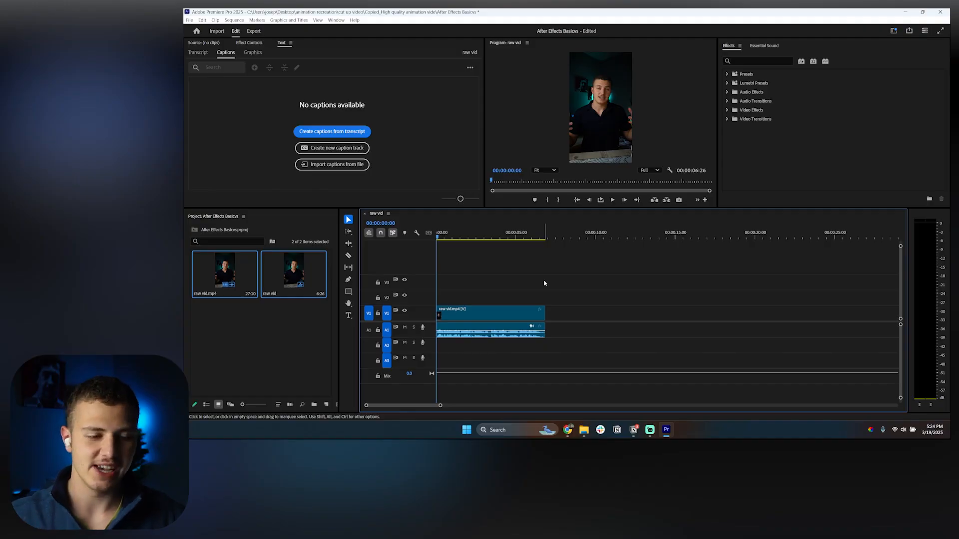
Replace the raw vid clip with an After Effects composition, continuing past the compatibility report with known issues.
left_click(497, 319)
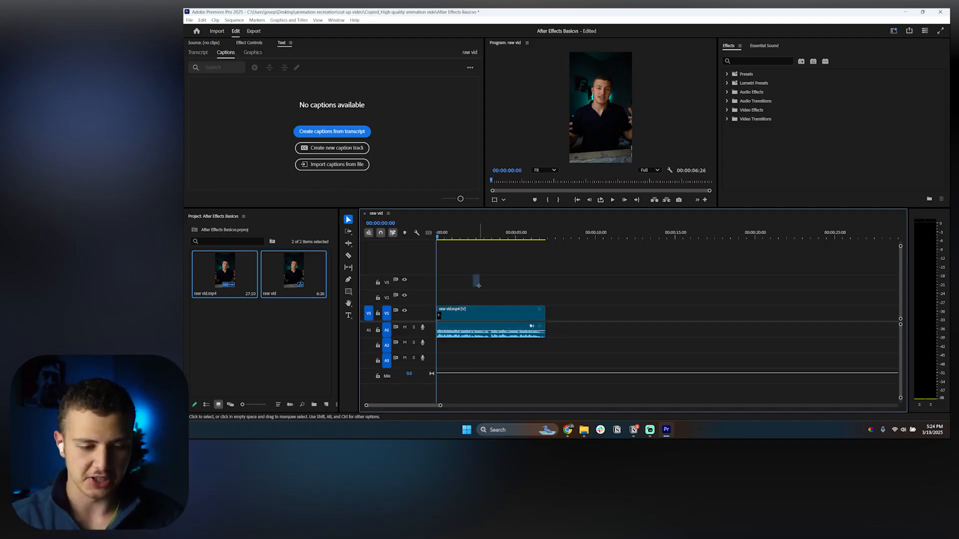
right_click(497, 317)
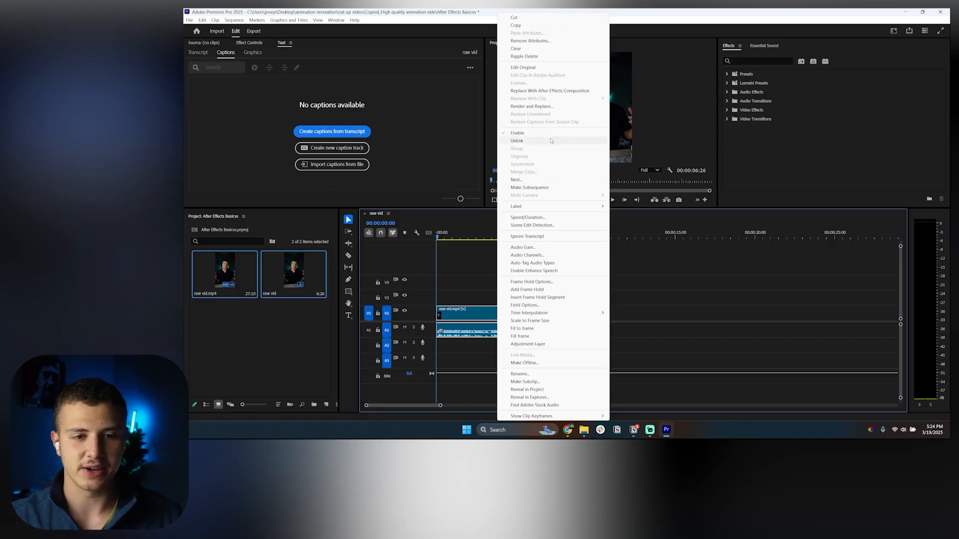
left_click(550, 91)
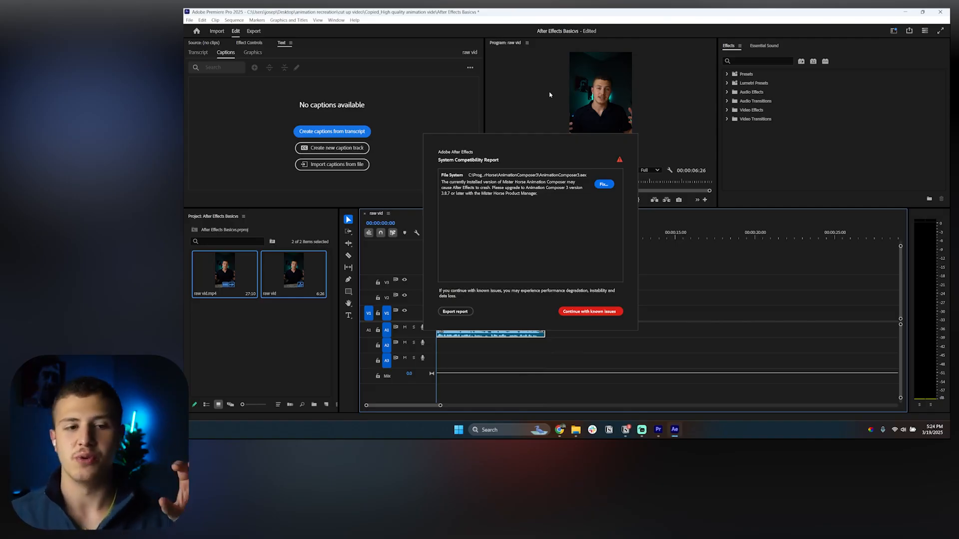
left_click(589, 309)
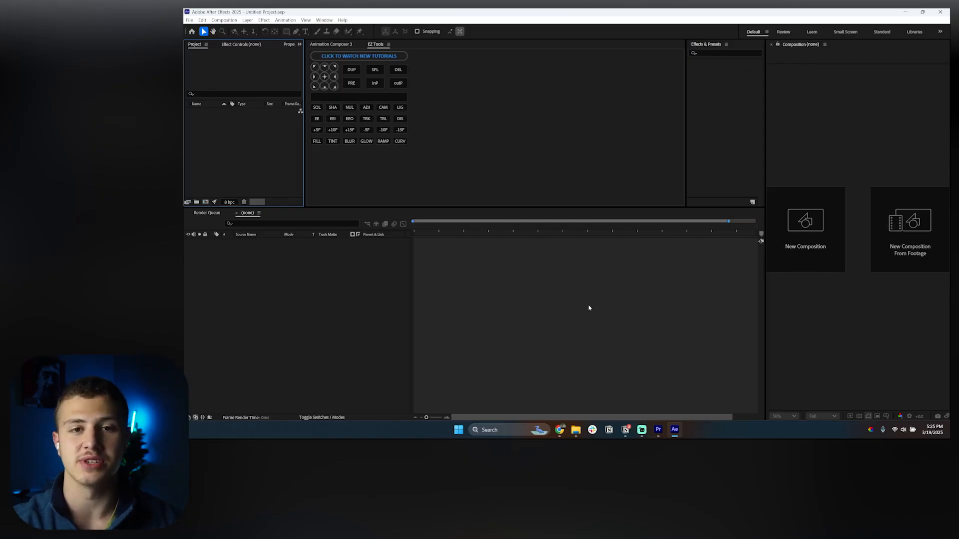
Save the After Effects project as "After Effects Basics" in the Desktop's After Effects Masterclass folder.
key("ctrl+s")
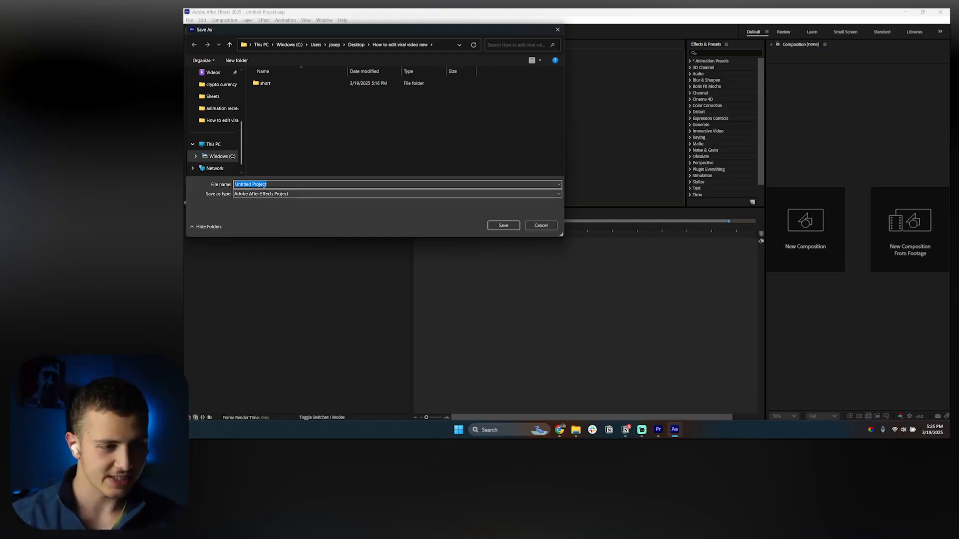
scroll(207, 150, "up", 5)
left_click(214, 123)
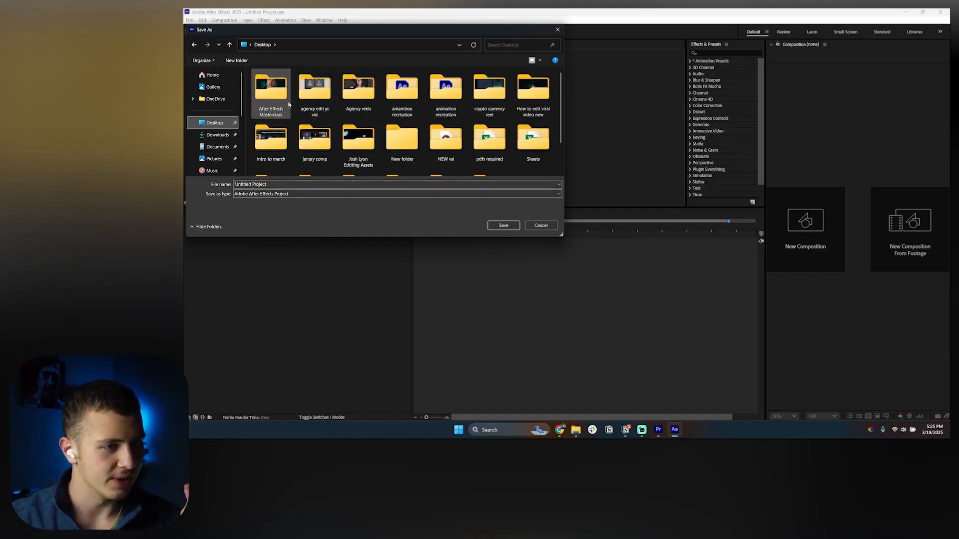
double_click(265, 98)
left_click(274, 184)
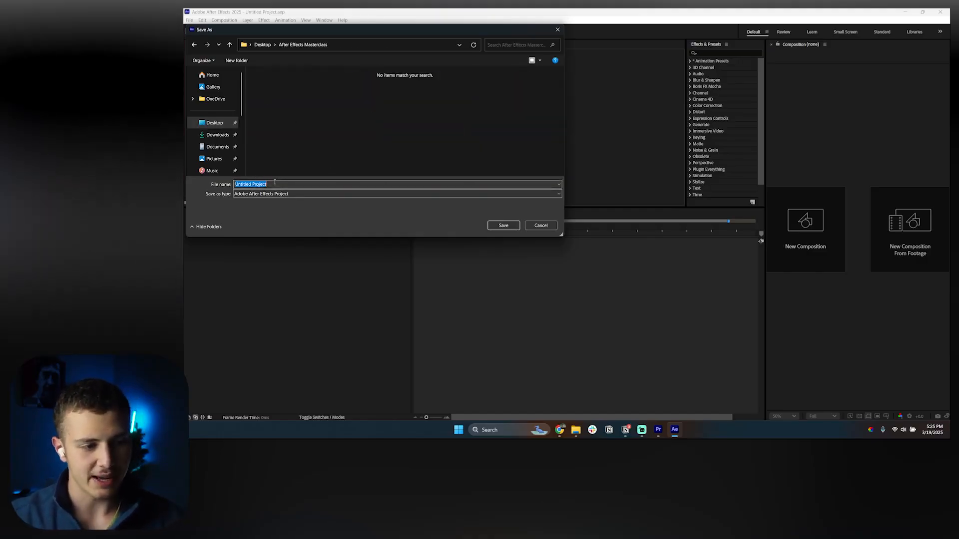
type("After Effects Basics")
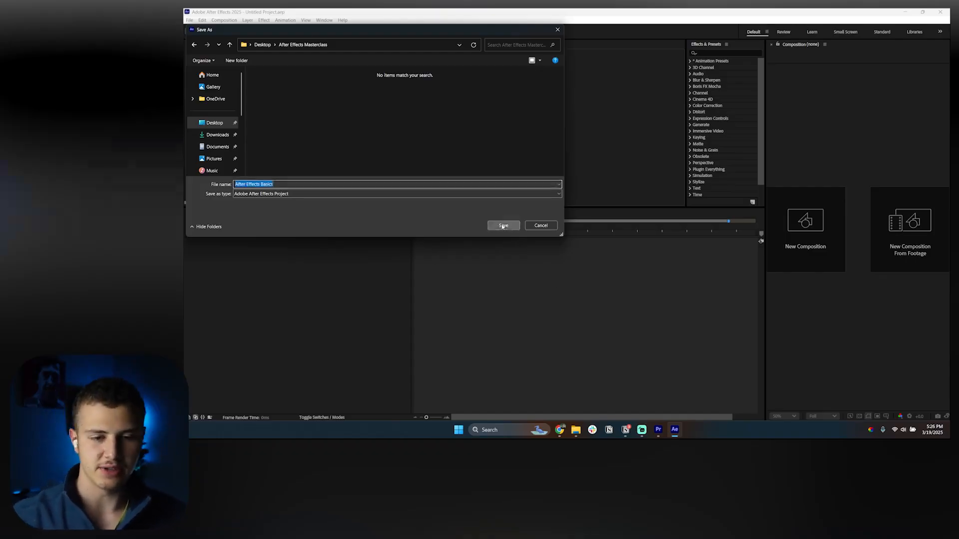
left_click(502, 225)
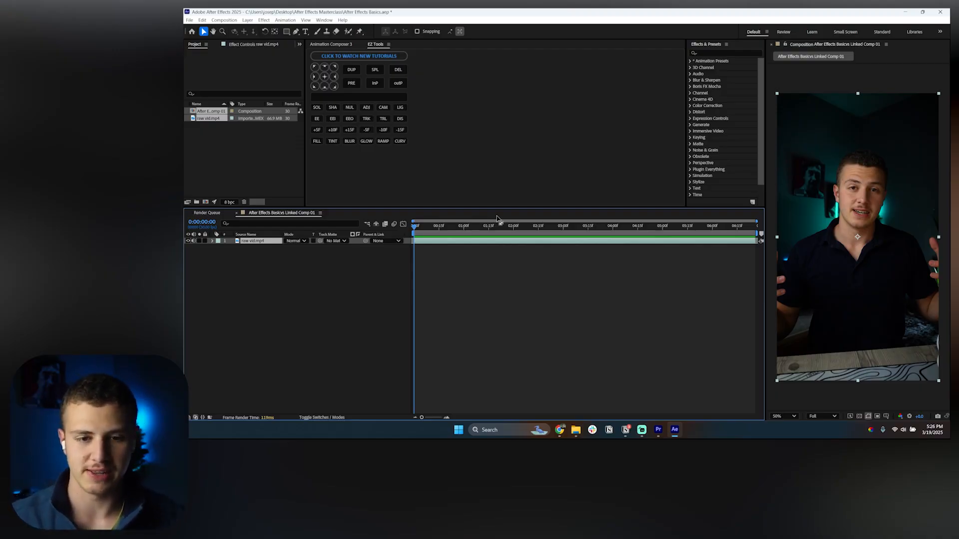
Switch to Premiere Pro and scrub the linked composition clip on the timeline to about 00:00:02:19.
left_click(659, 430)
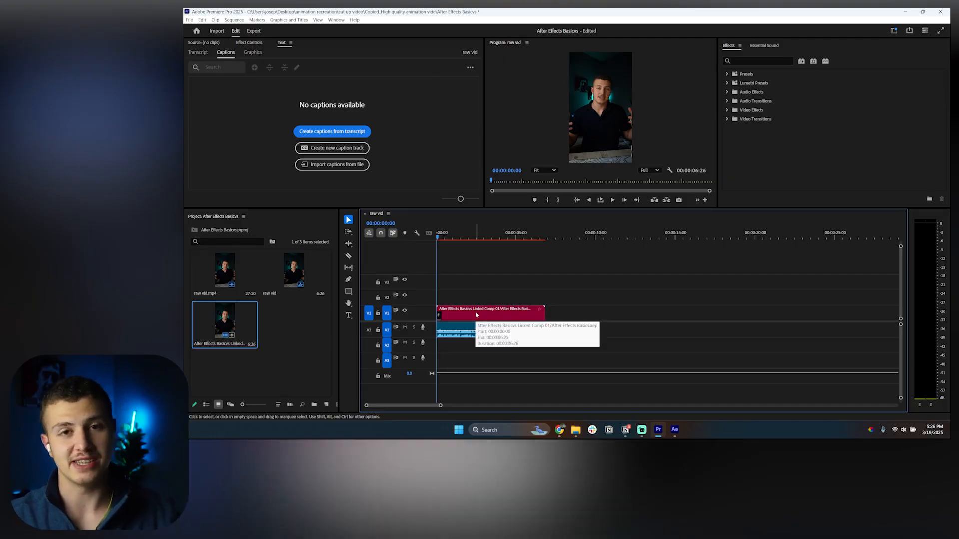
left_click(476, 314)
left_click_drag(443, 234, 478, 233)
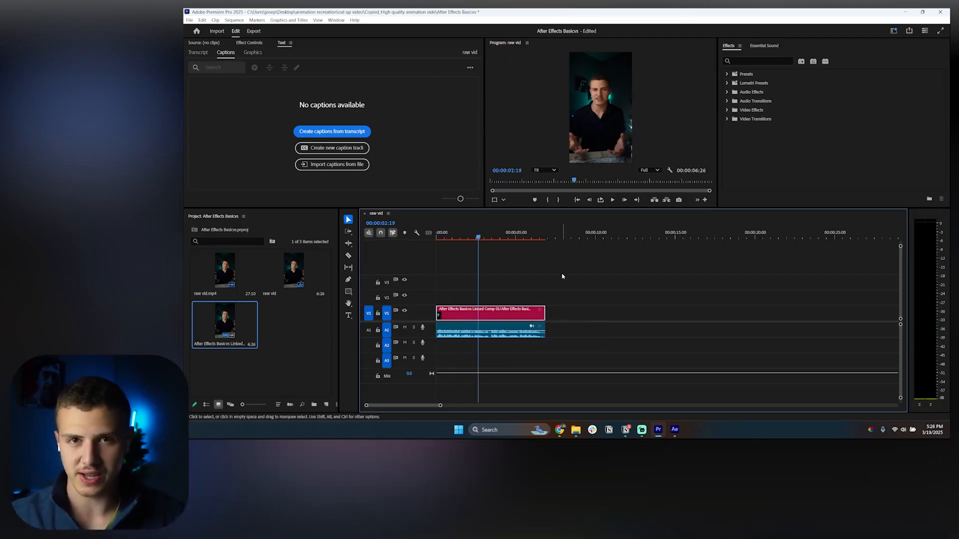
In After Effects, change the raw vid layer's Position to 1195, 960, and check the shifted clip in Premiere Pro.
key("alt+Tab")
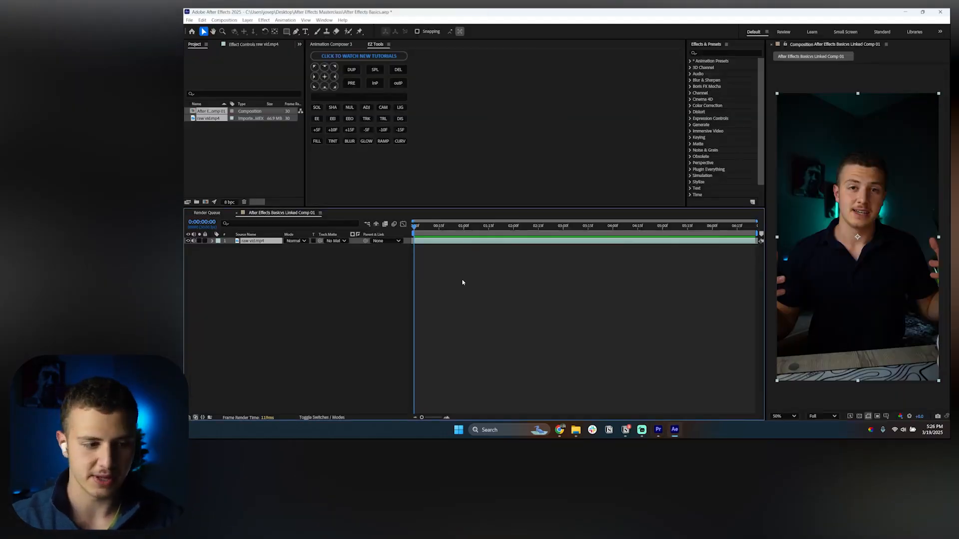
key("p")
left_click_drag(290, 247, 475, 301)
left_click(569, 371)
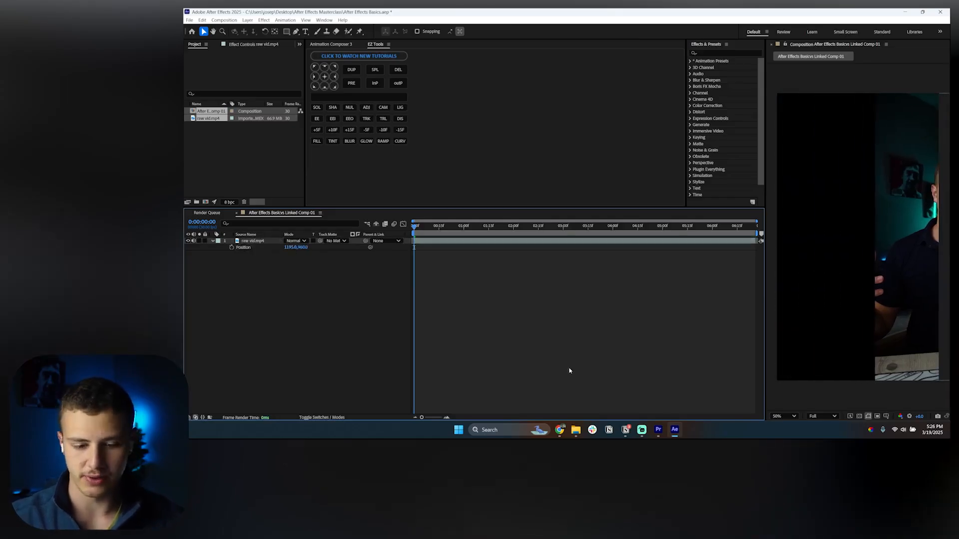
left_click(659, 429)
left_click_drag(433, 234, 484, 236)
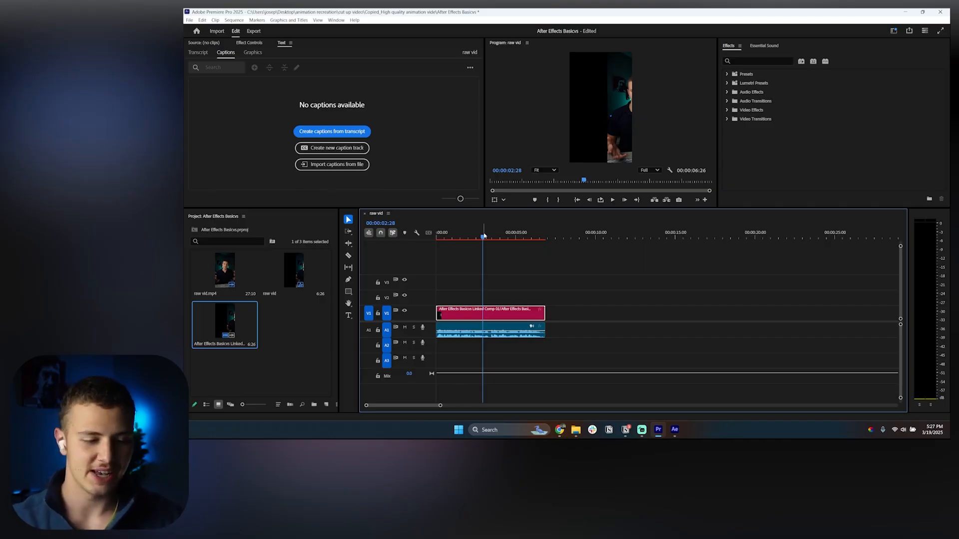
Switch to After Effects, scrub the composition to 0:00:01:20 and undo the last change to the raw vid layer.
left_click(673, 427)
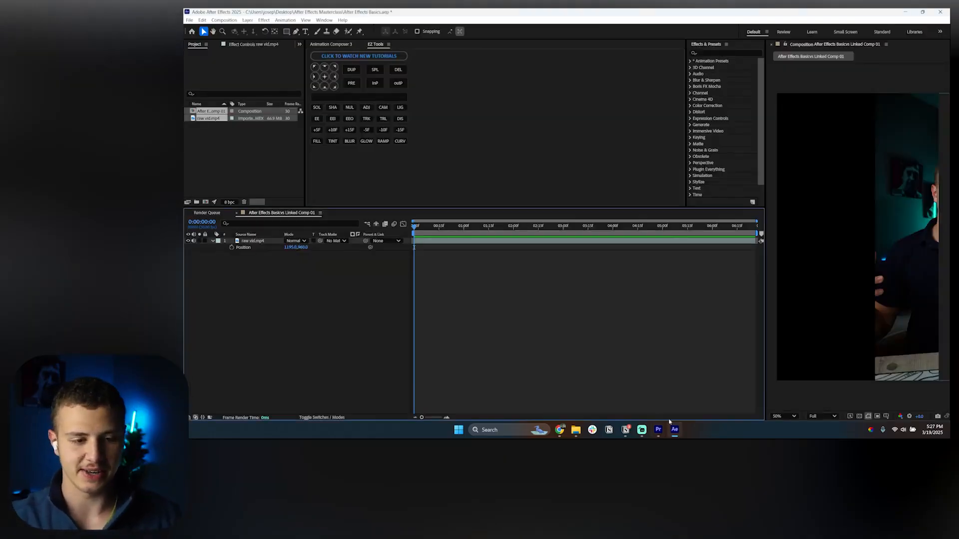
left_click_drag(457, 228, 497, 227)
left_click(495, 243)
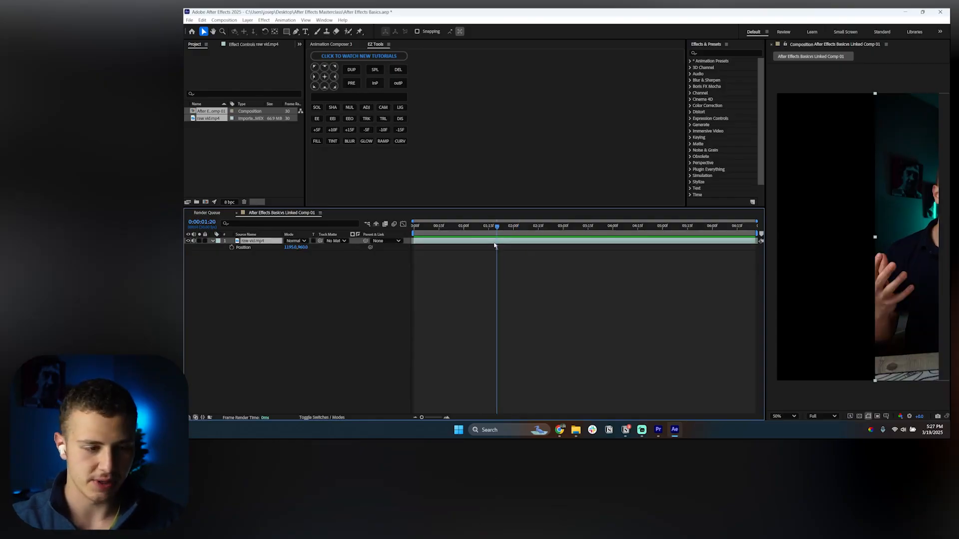
key("ctrl+z")
left_click(311, 286)
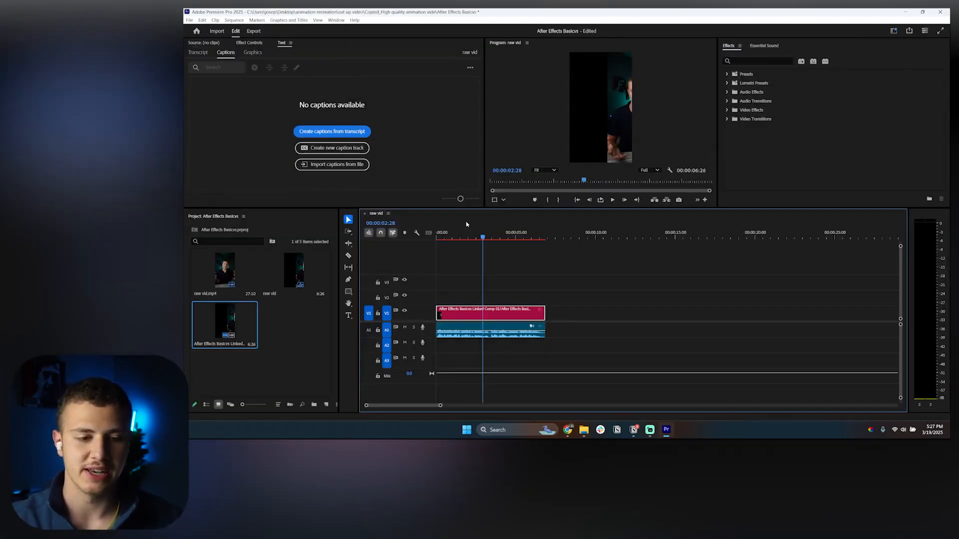
Review the linked composition clip in Premiere Pro and return the playhead to the sequence start.
mouse_move(489, 232)
left_mouse_down()
mouse_move(457, 233)
mouse_move(507, 234)
left_mouse_up()
left_click(497, 255)
key("Home")
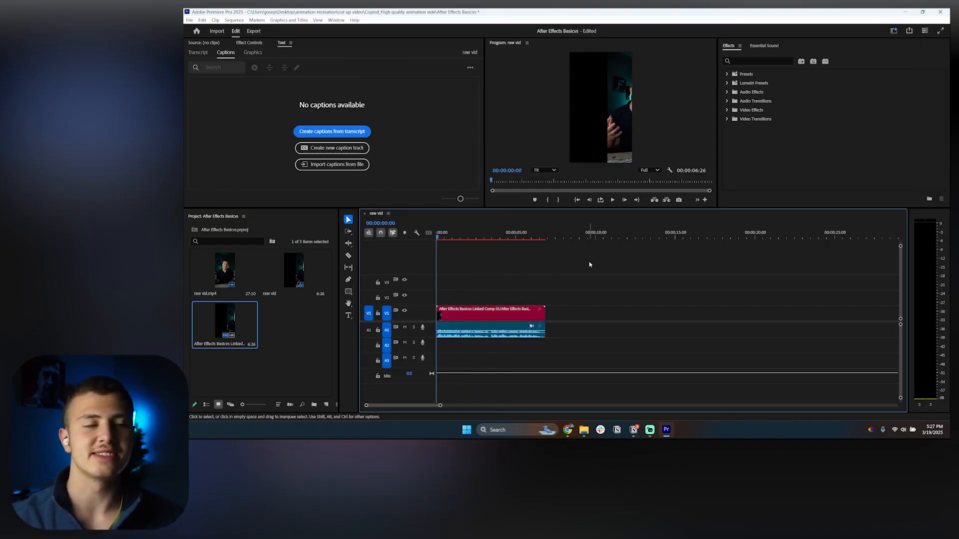